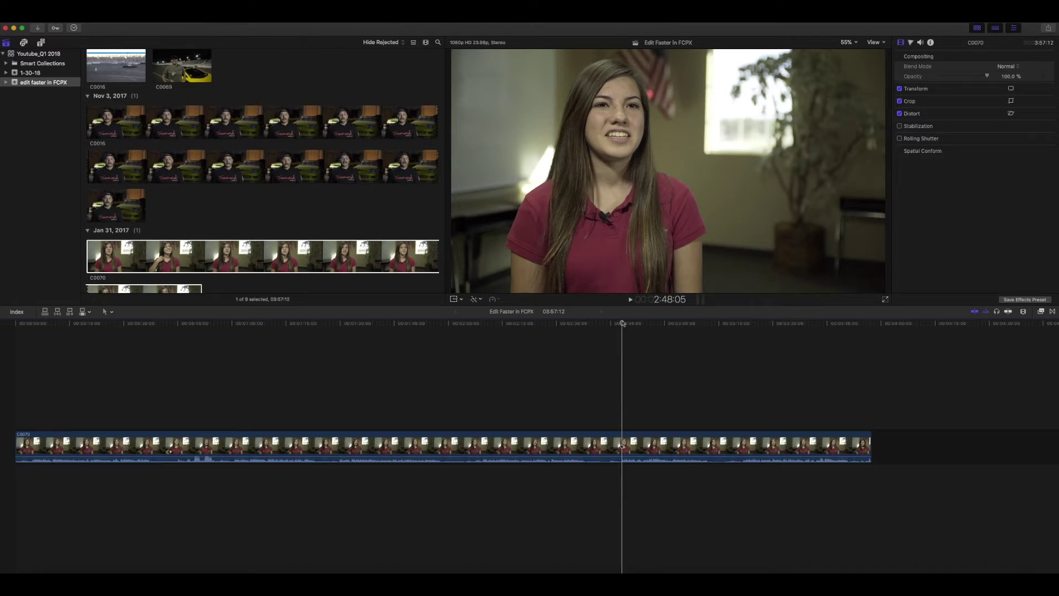
Play the interview clip forward at normal and double speed, pause it, and play it in reverse before stopping
{"action": "key", "text": "l"}
{"action": "key", "text": "l"}
{"action": "key", "text": "l"}
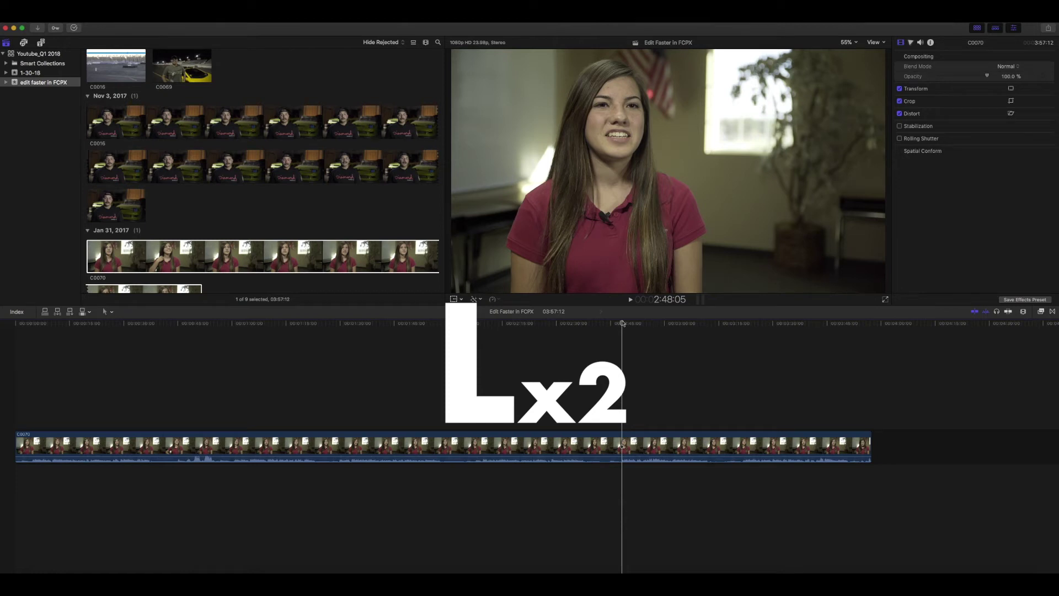
{"action": "key", "text": "l"}
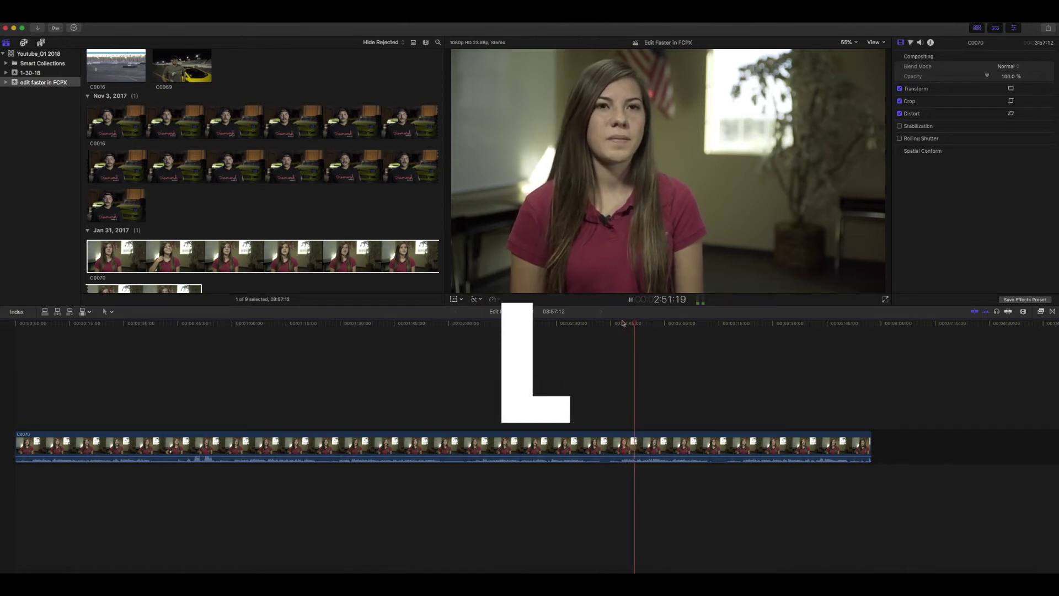
{"action": "key", "text": "l"}
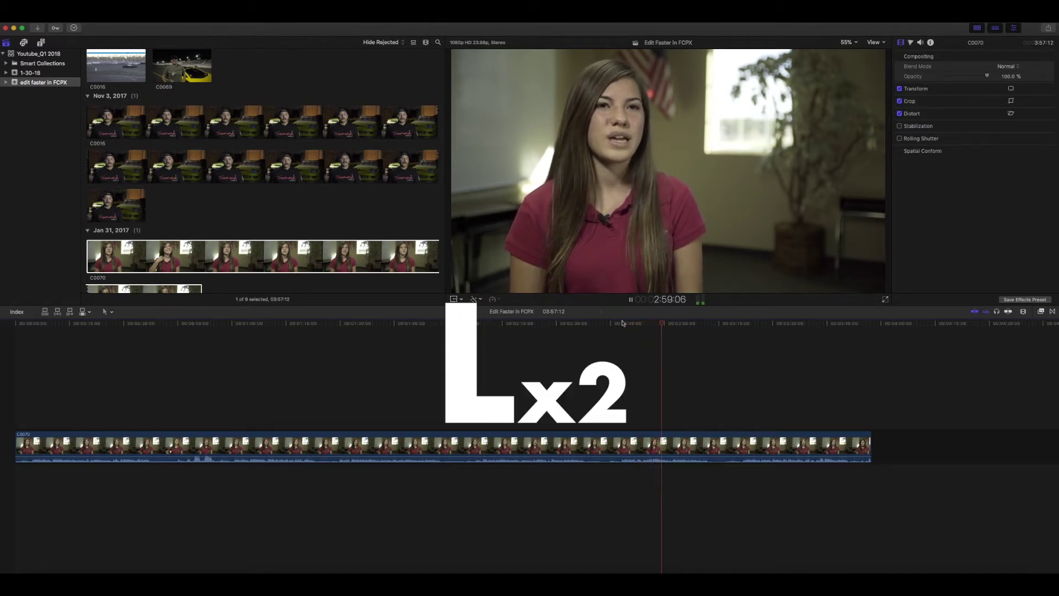
{"action": "key", "text": "k"}
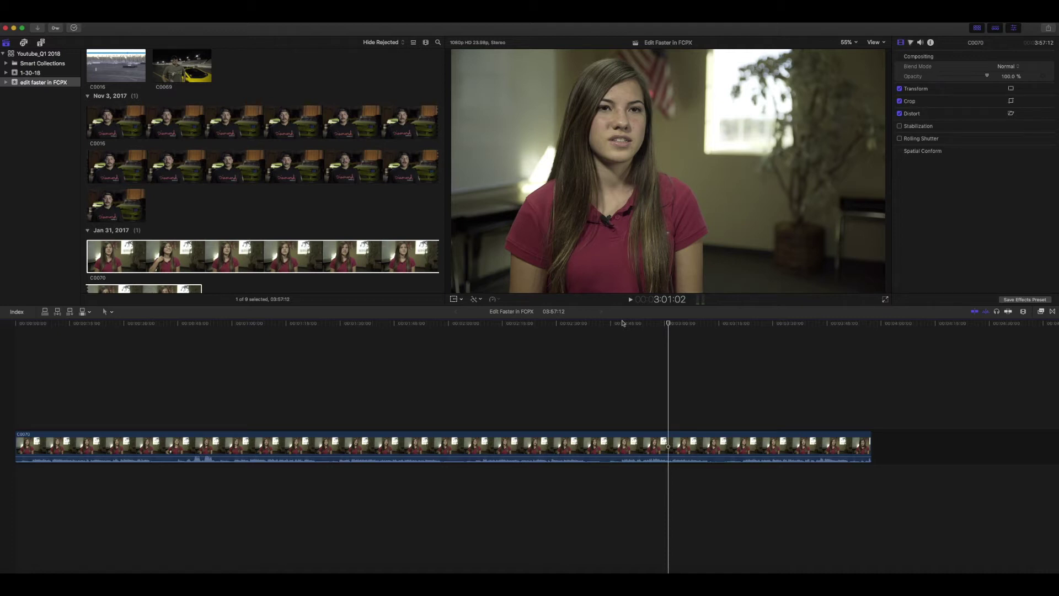
{"action": "key", "text": "j"}
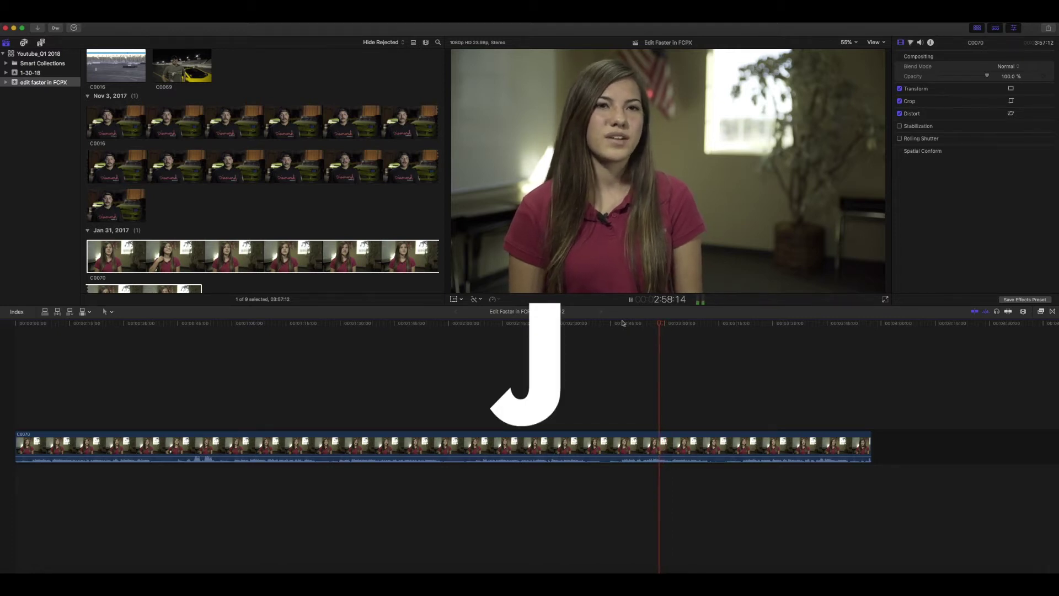
{"action": "key", "text": "k"}
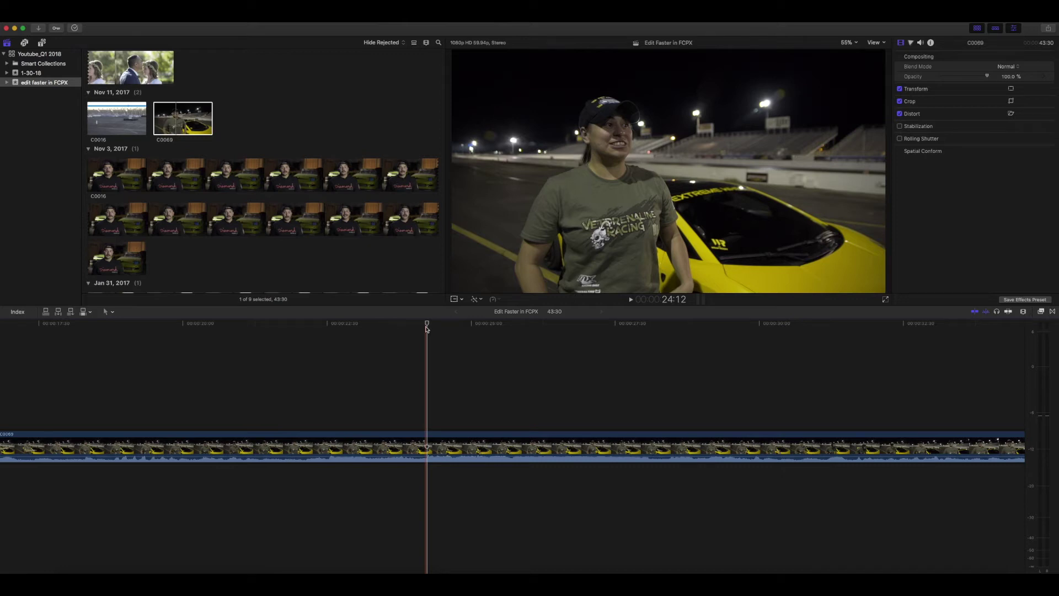
Mark a range of about 3:53 in the C0069 clip with Range Selection and lower its volume to -6 dB
{"action": "key", "text": "space"}
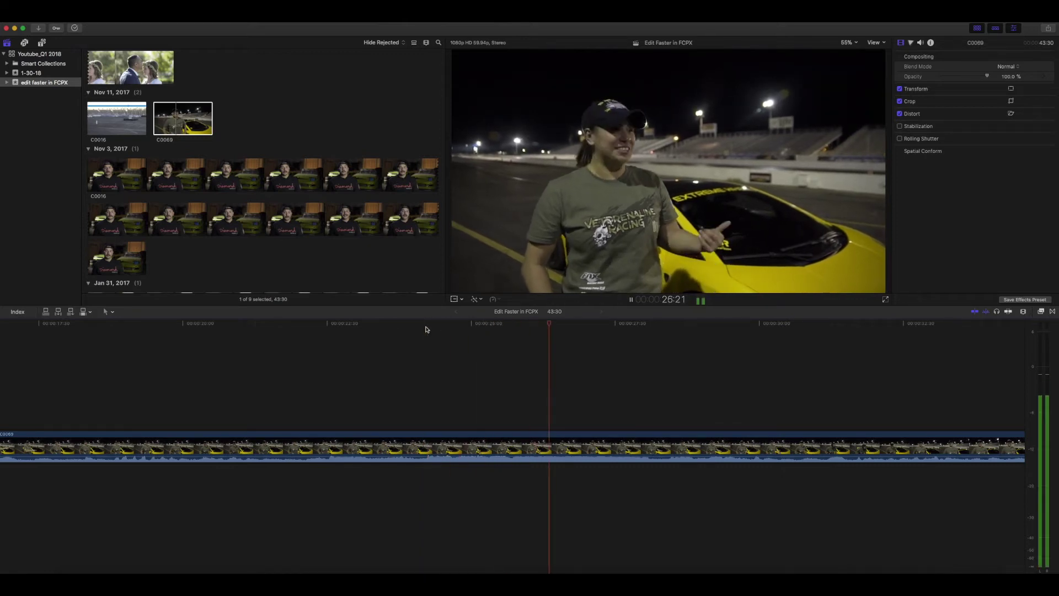
{"action": "key", "text": "space"}
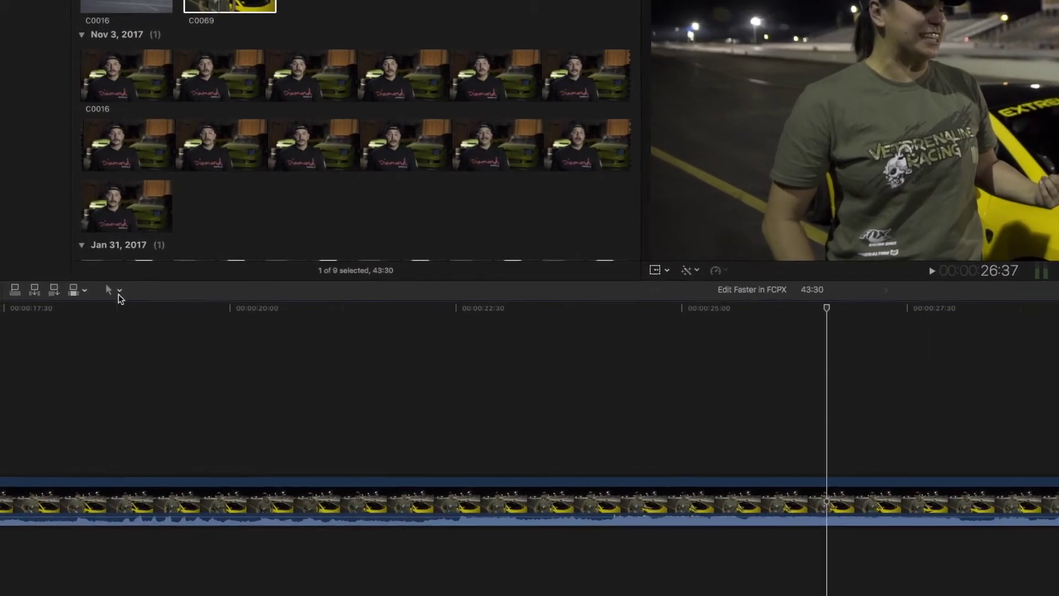
{"action": "left_click", "coordinate": [109, 312]}
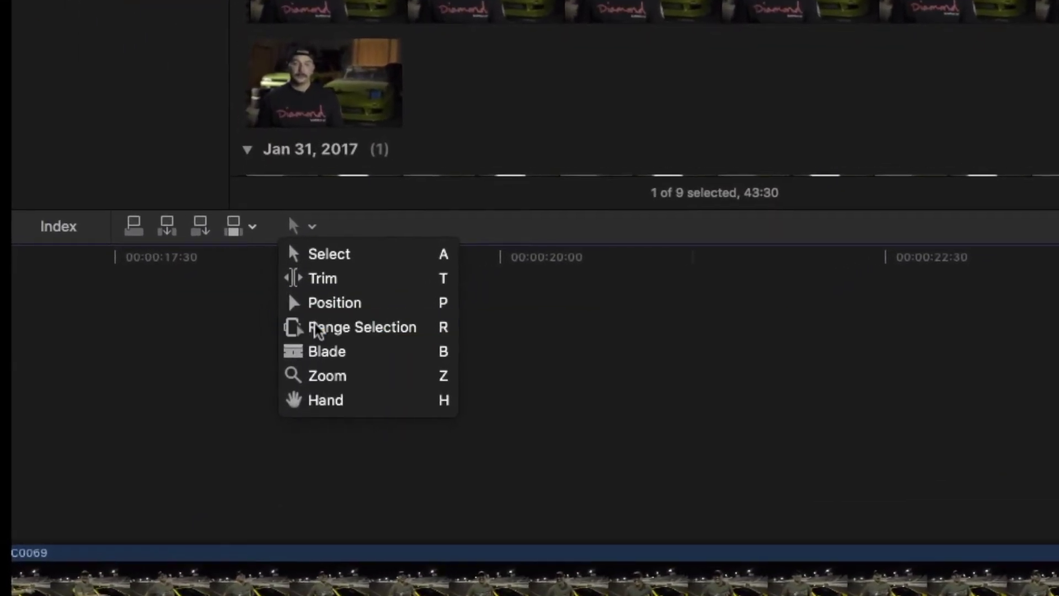
{"action": "left_click", "coordinate": [273, 333]}
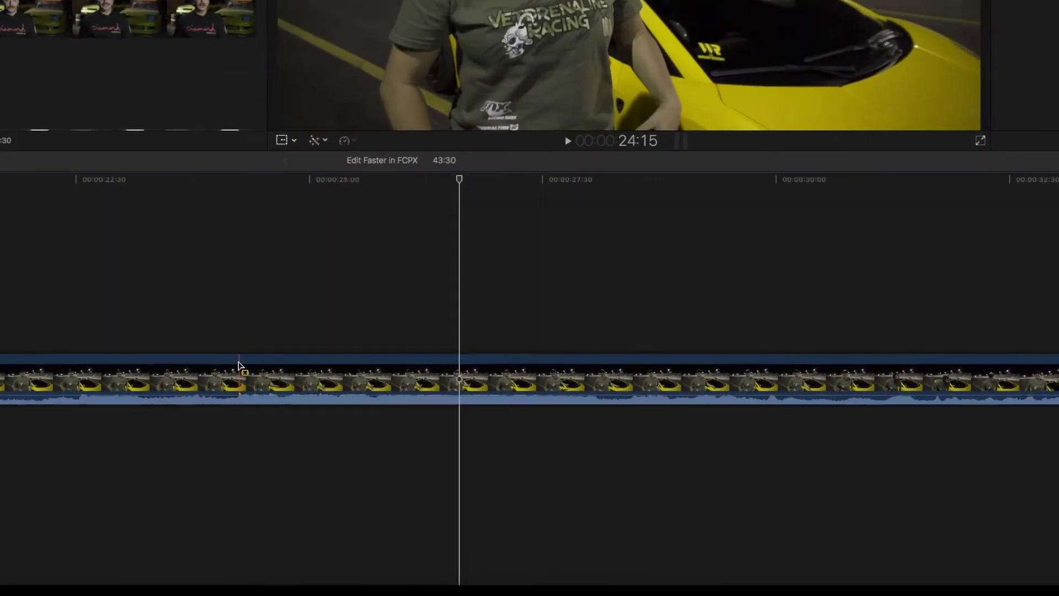
{"action": "left_click_drag", "start_coordinate": [51, 320], "coordinate": [549, 331]}
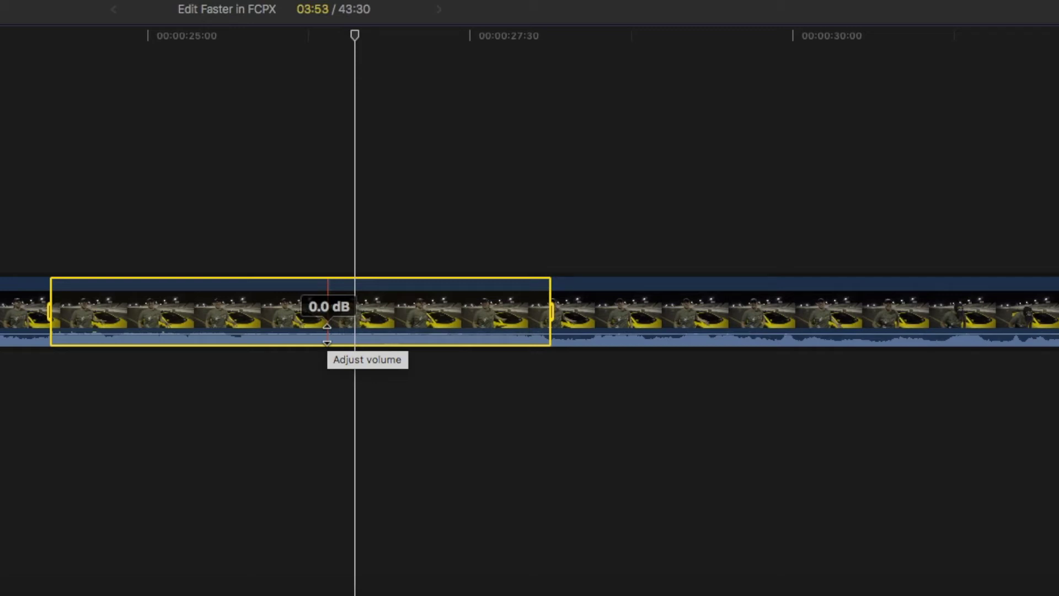
{"action": "left_click_drag", "start_coordinate": [327, 333], "coordinate": [331, 334]}
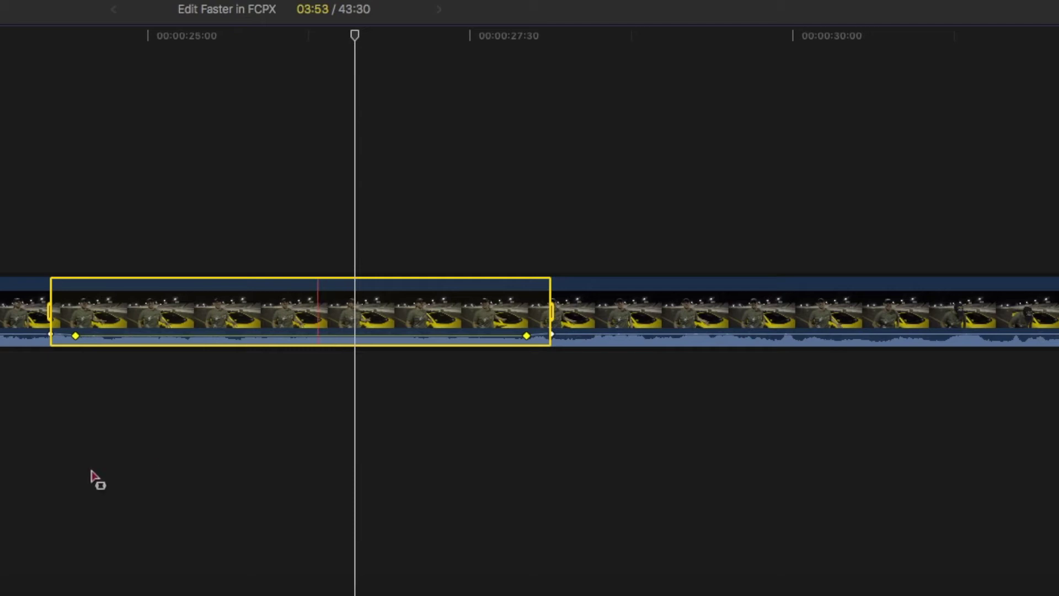
Clear the range, inspect the volume keyframes, and move the third keyframe closer to the last one
{"action": "left_click", "coordinate": [107, 451]}
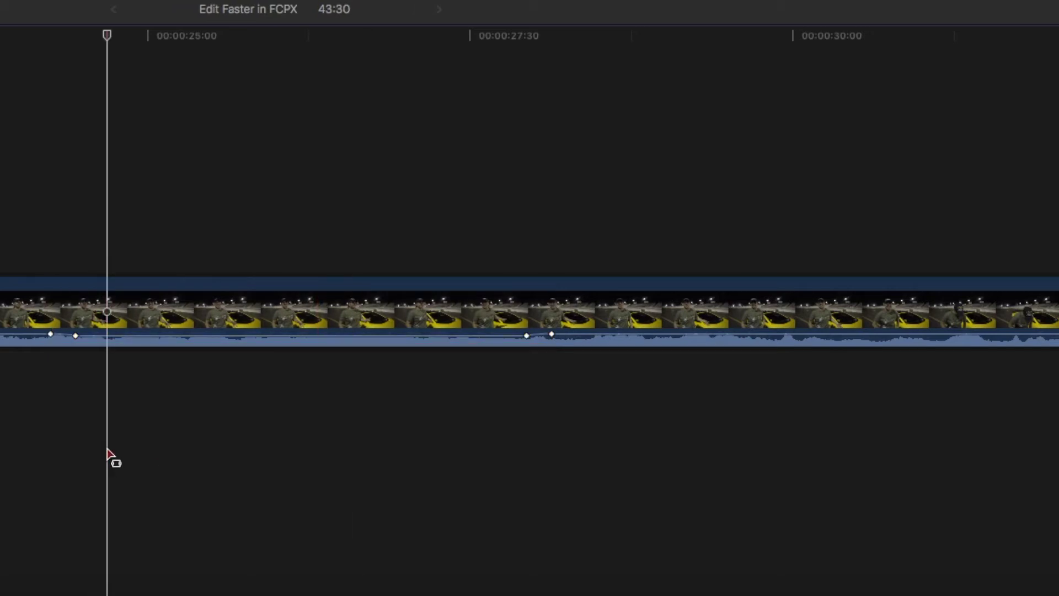
{"action": "key", "text": "super+equal"}
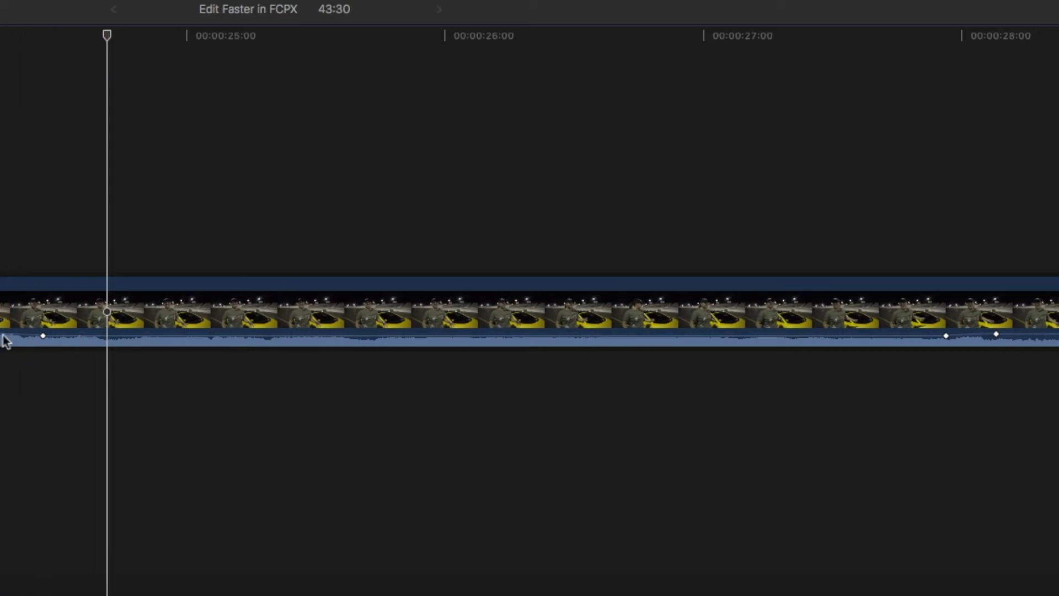
{"action": "mouse_move", "coordinate": [40, 341]}
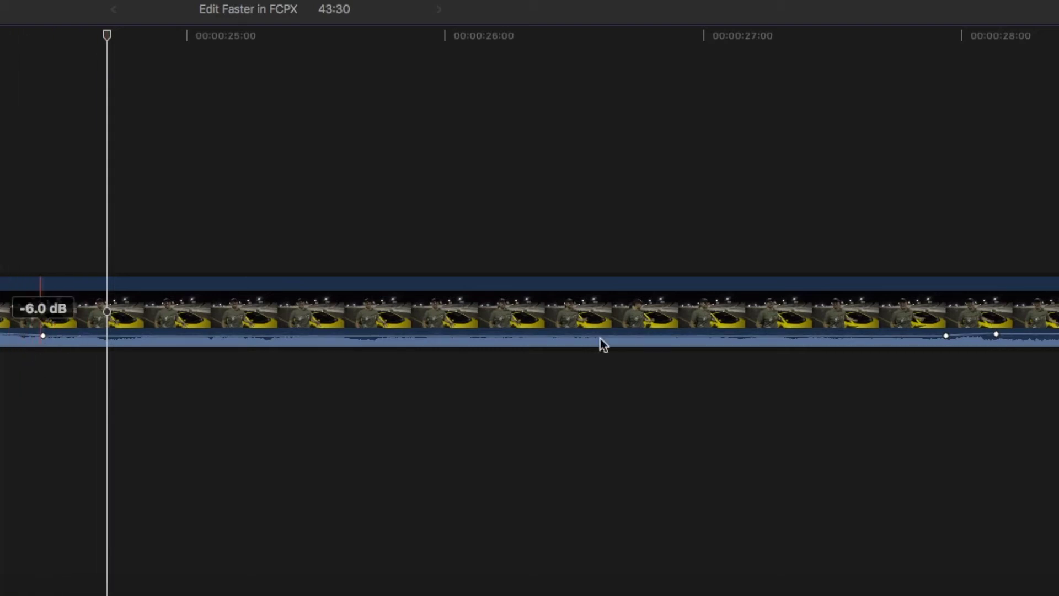
{"action": "mouse_move", "coordinate": [991, 337]}
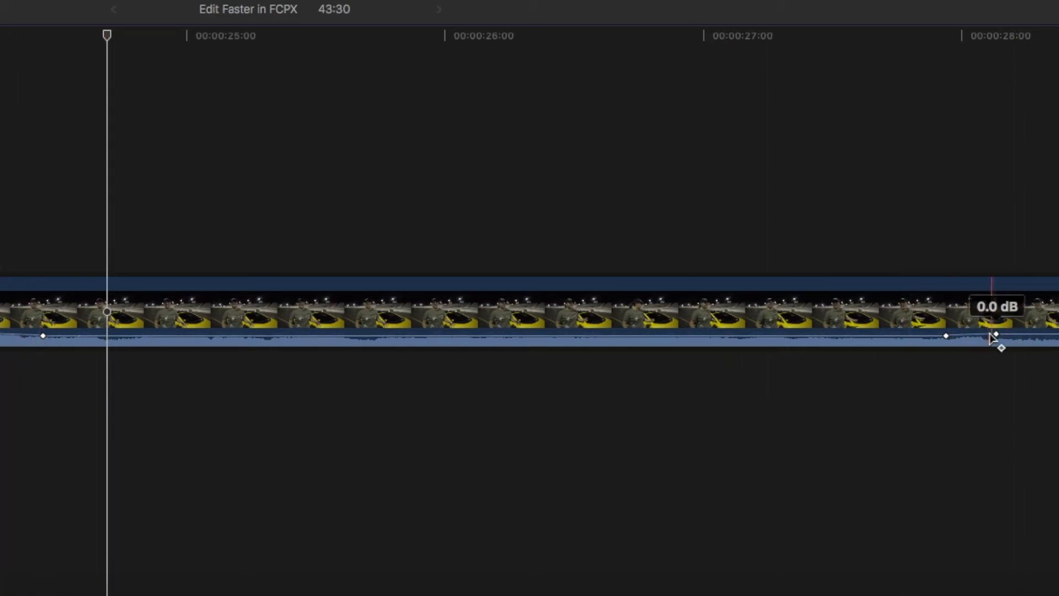
{"action": "mouse_move", "coordinate": [947, 338]}
{"action": "left_click_drag", "start_coordinate": [947, 338], "coordinate": [981, 338]}
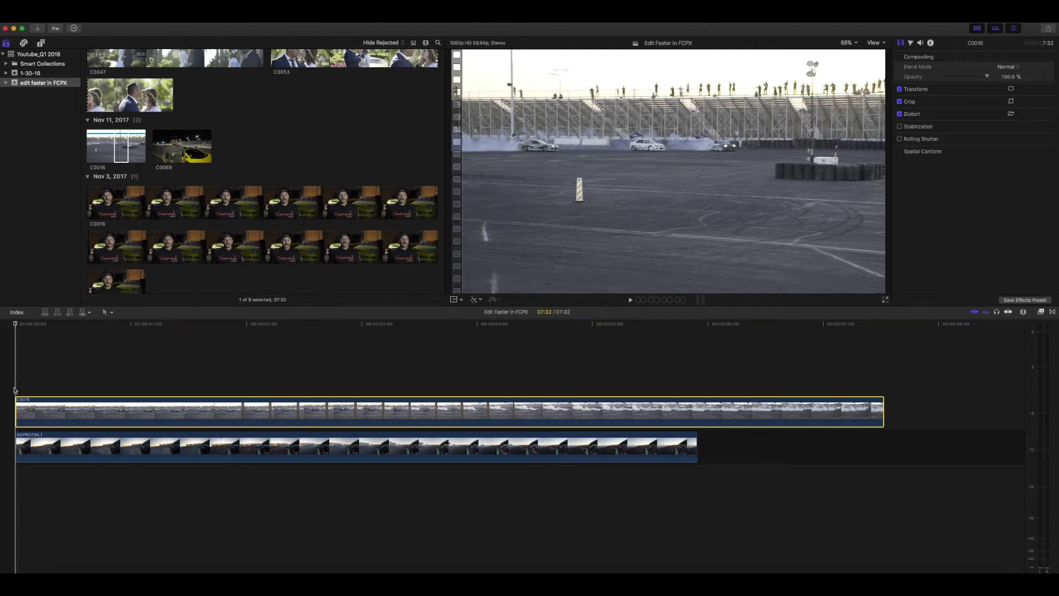
Preview the stacked clips, disable the connected C0016 clip, and play the GoPro clip underneath it
{"action": "key", "text": "space"}
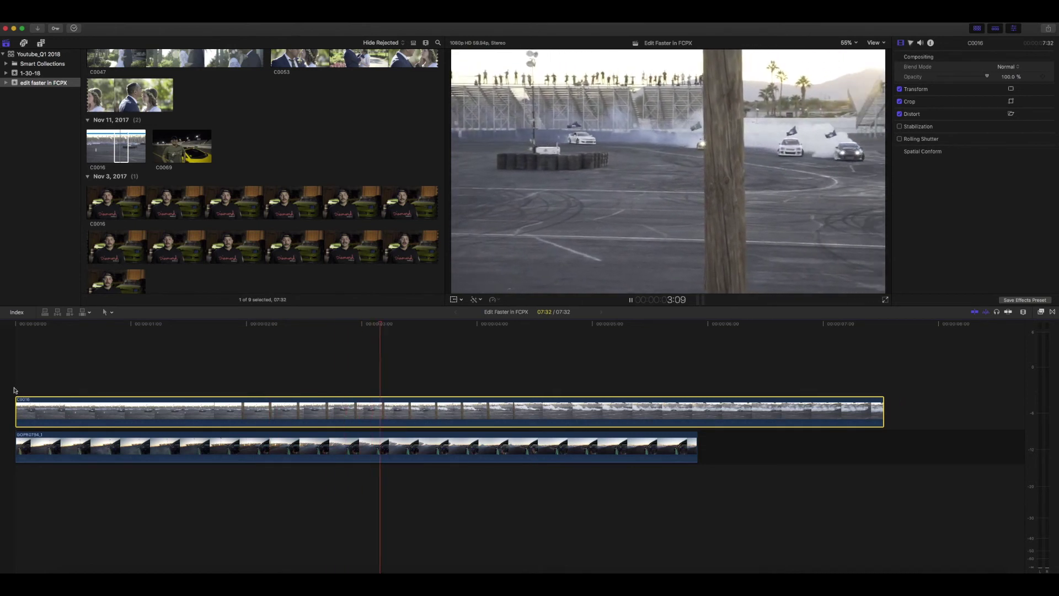
{"action": "key", "text": "space"}
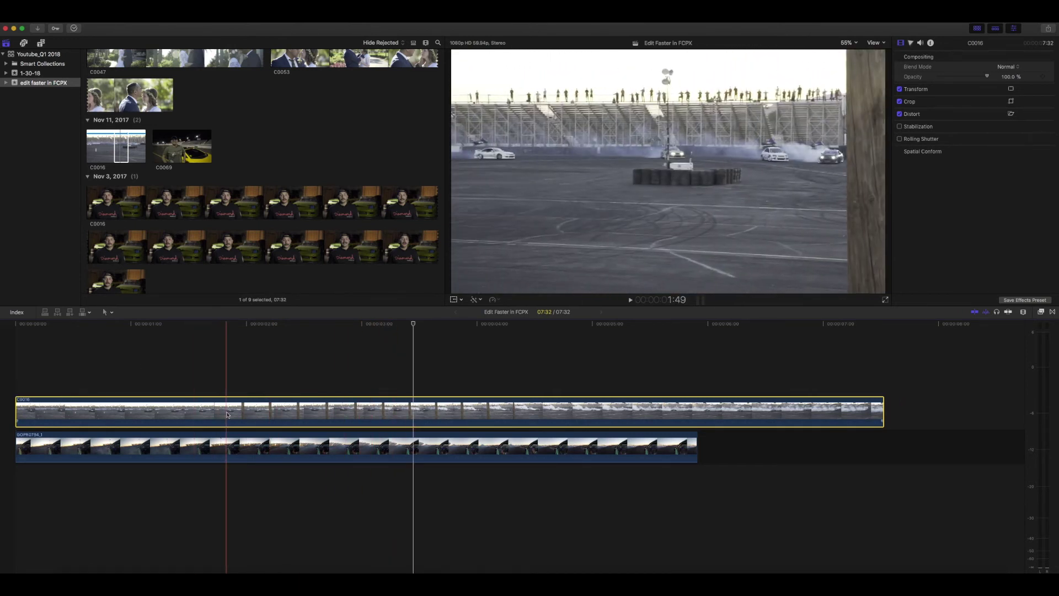
{"action": "key", "text": "v"}
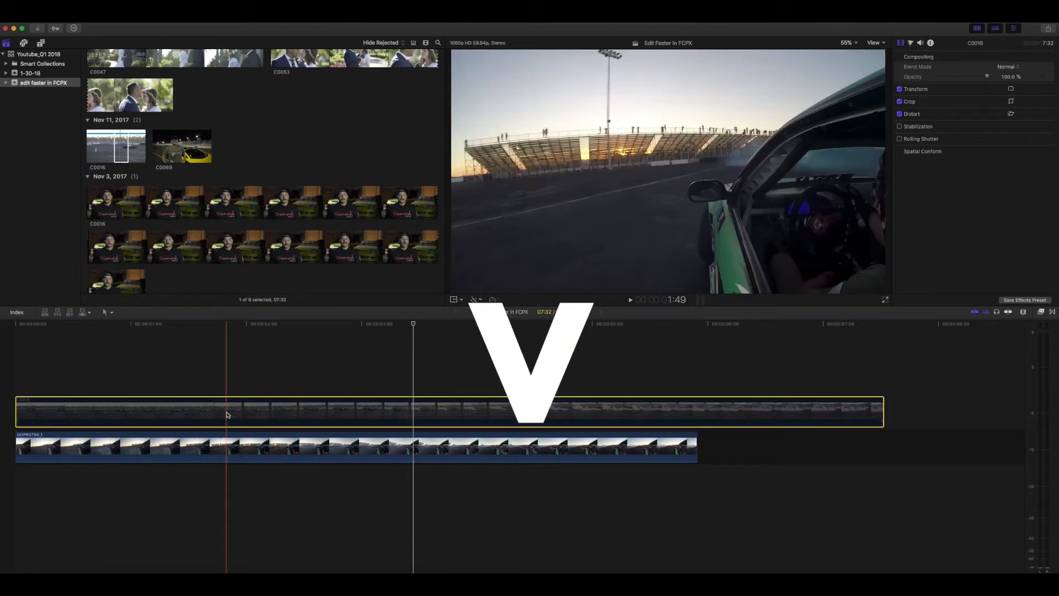
{"action": "left_click", "coordinate": [57, 351]}
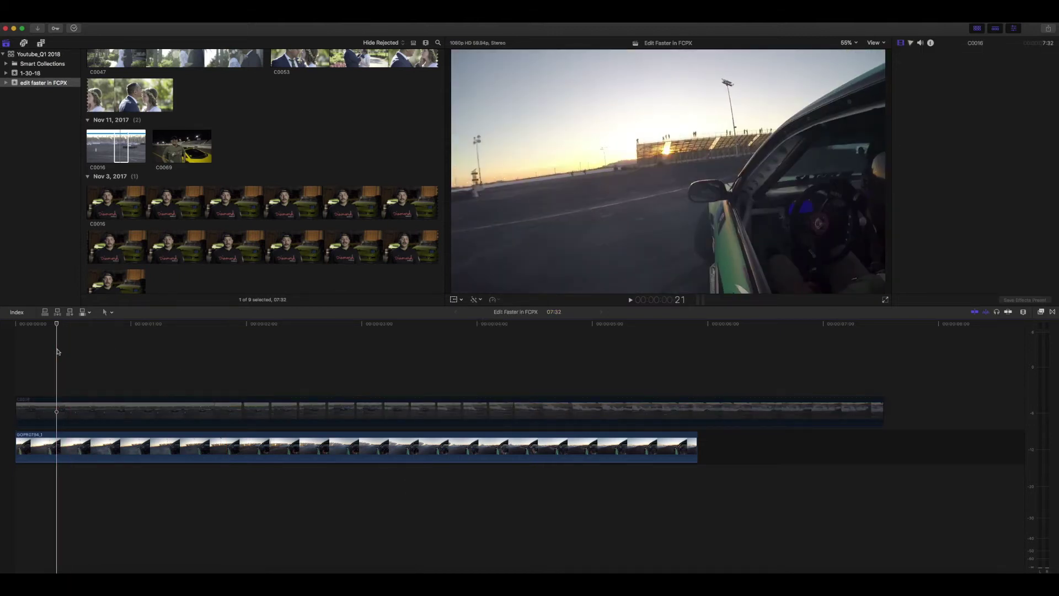
{"action": "key", "text": "space"}
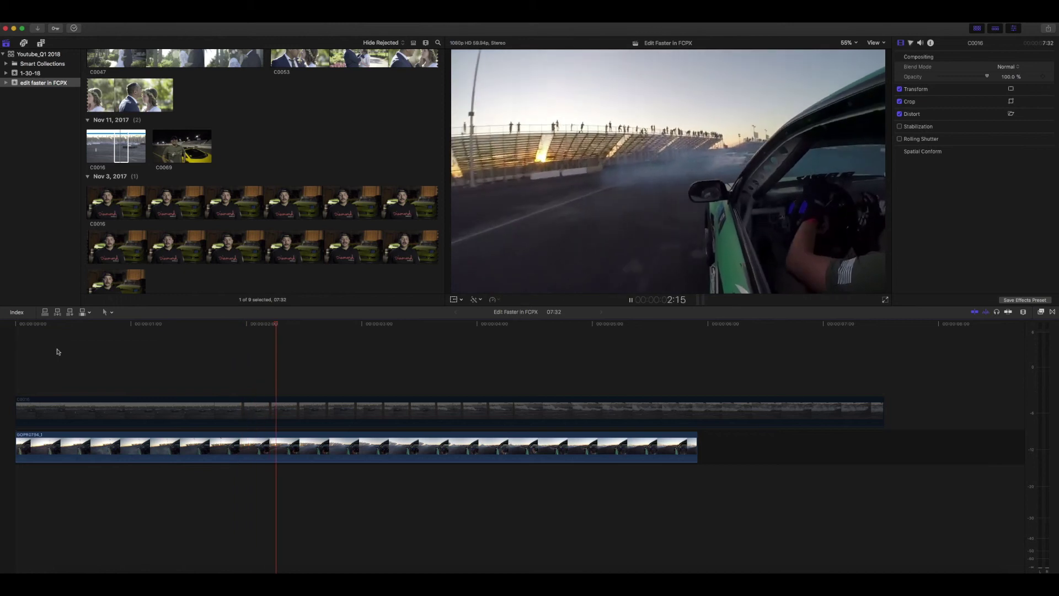
{"action": "key", "text": "space"}
Re-enable the connected C0016 clip above the GoPro clip and play the timeline briefly
{"action": "left_click", "coordinate": [413, 411]}
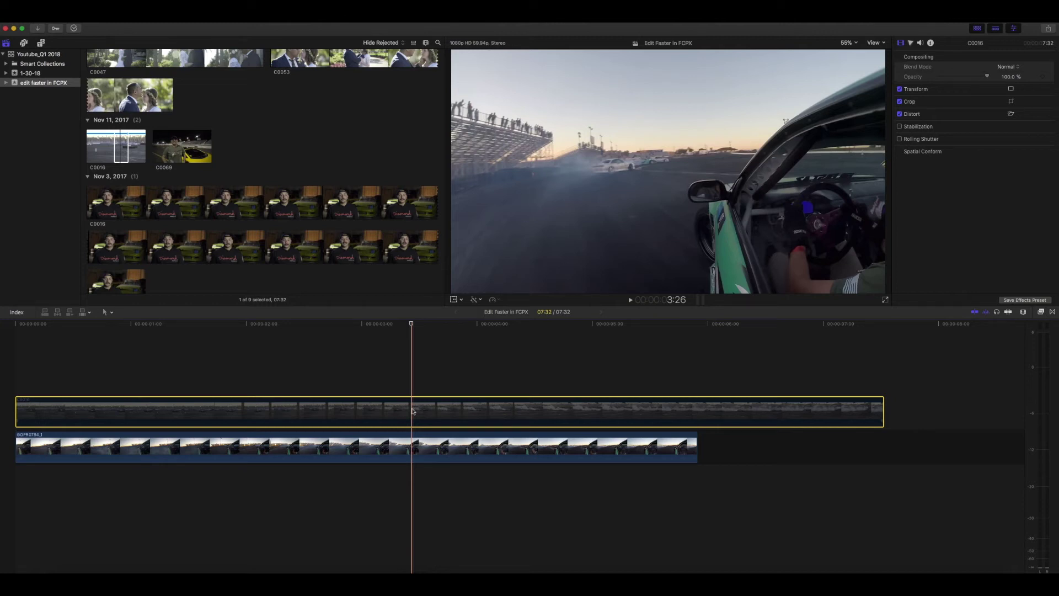
{"action": "key", "text": "v"}
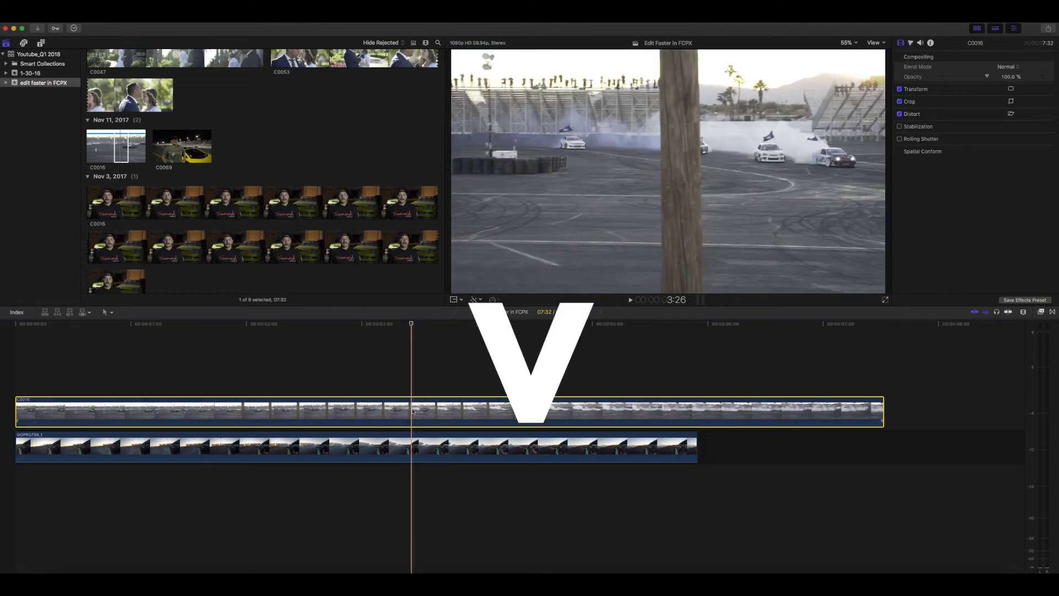
{"action": "key", "text": "space"}
{"action": "key", "text": "space"}
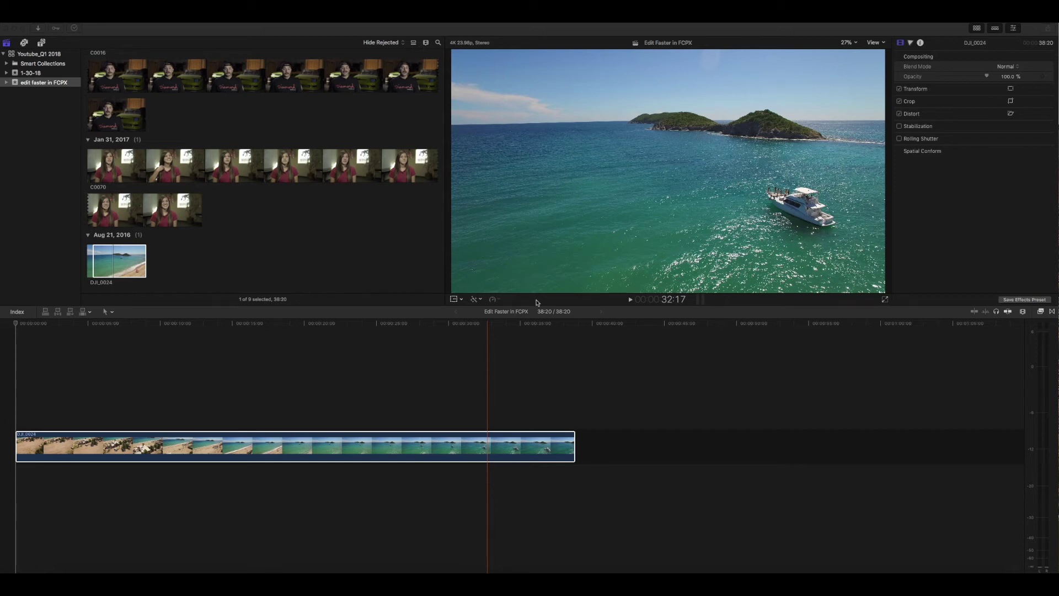
Split the DJI_0024 drone clip at 20:22
{"action": "left_click", "coordinate": [306, 366]}
{"action": "left_click_drag", "start_coordinate": [291, 332], "coordinate": [318, 325]}
{"action": "left_click", "coordinate": [317, 440]}
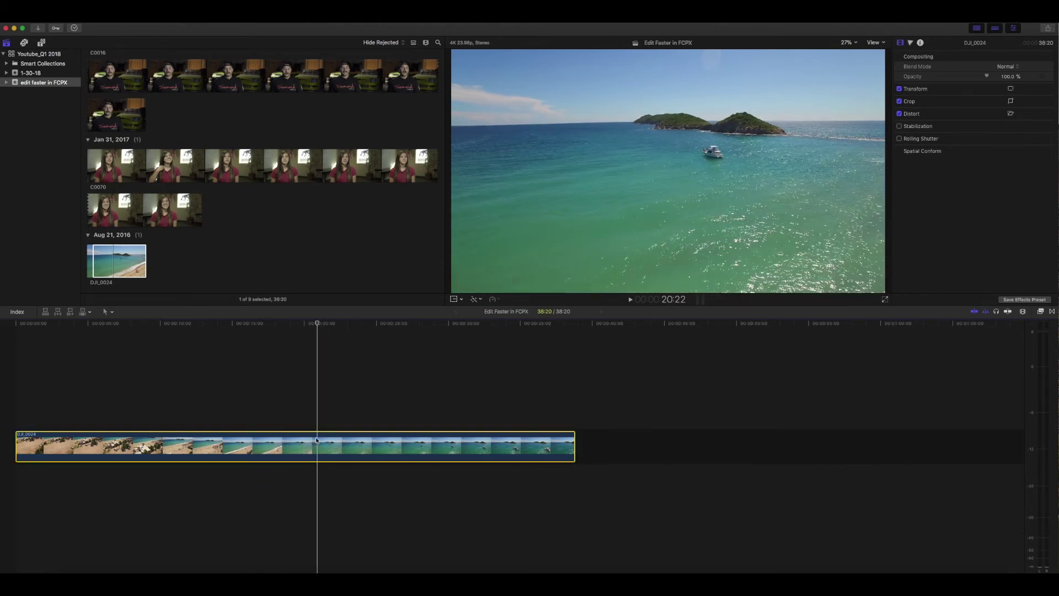
{"action": "key", "text": "super+b"}
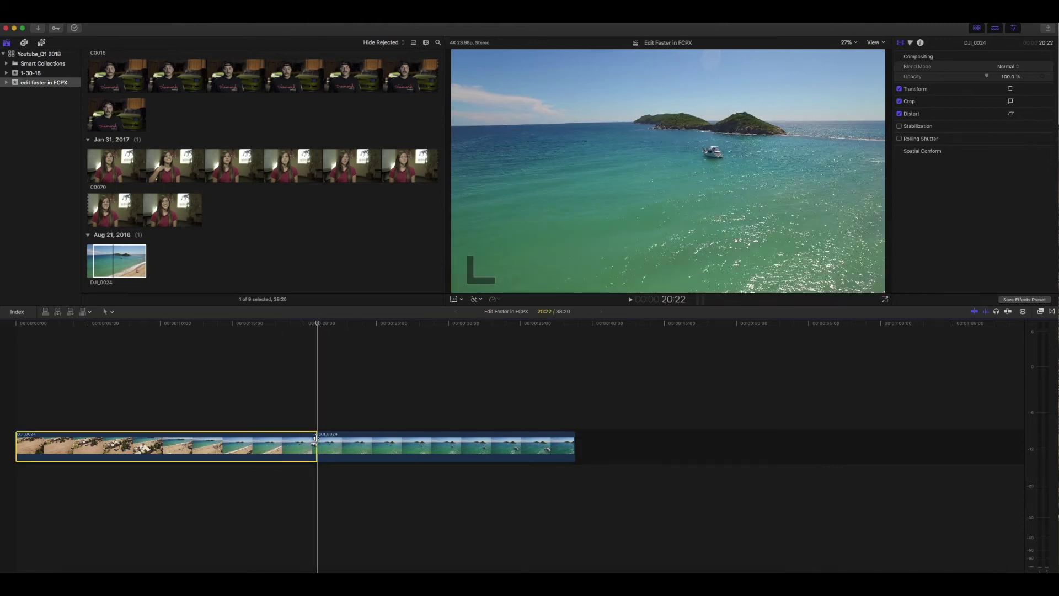
Check the retiming options for the first section of the drone clip and undo the split
{"action": "left_click", "coordinate": [254, 443]}
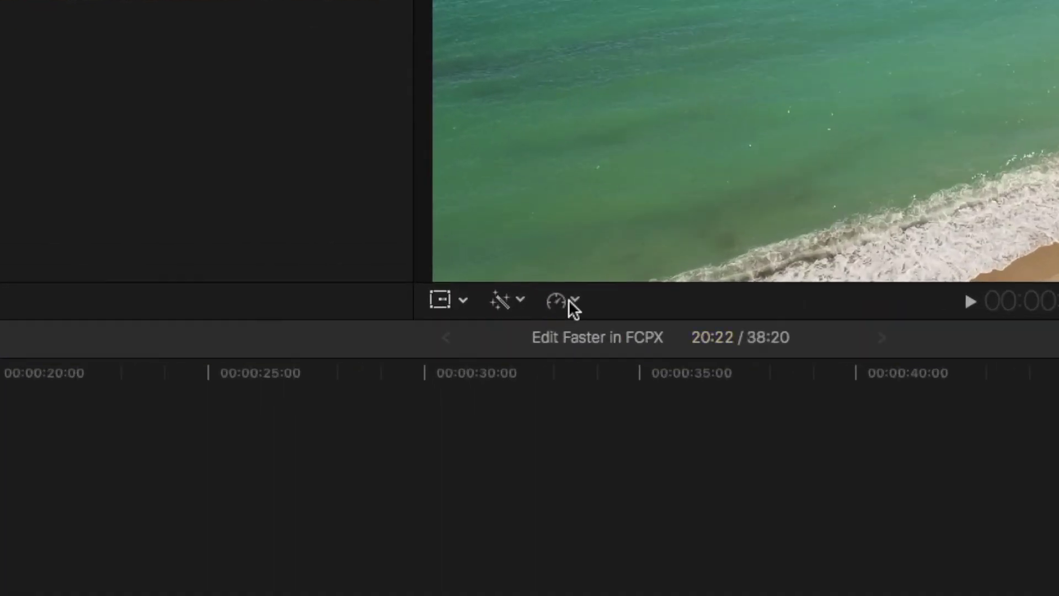
{"action": "left_click", "coordinate": [573, 302]}
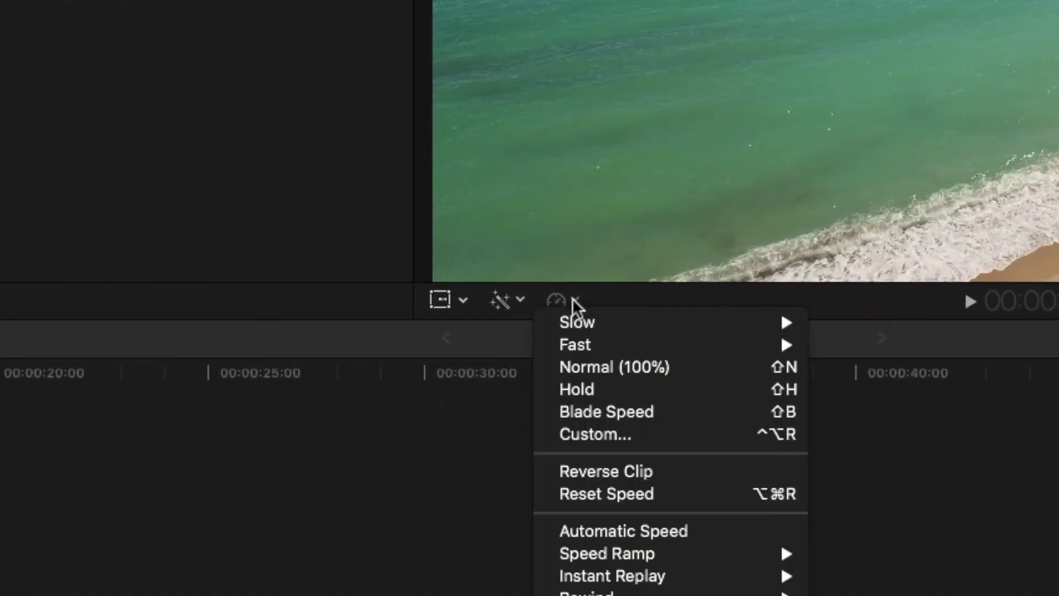
{"action": "mouse_move", "coordinate": [585, 348]}
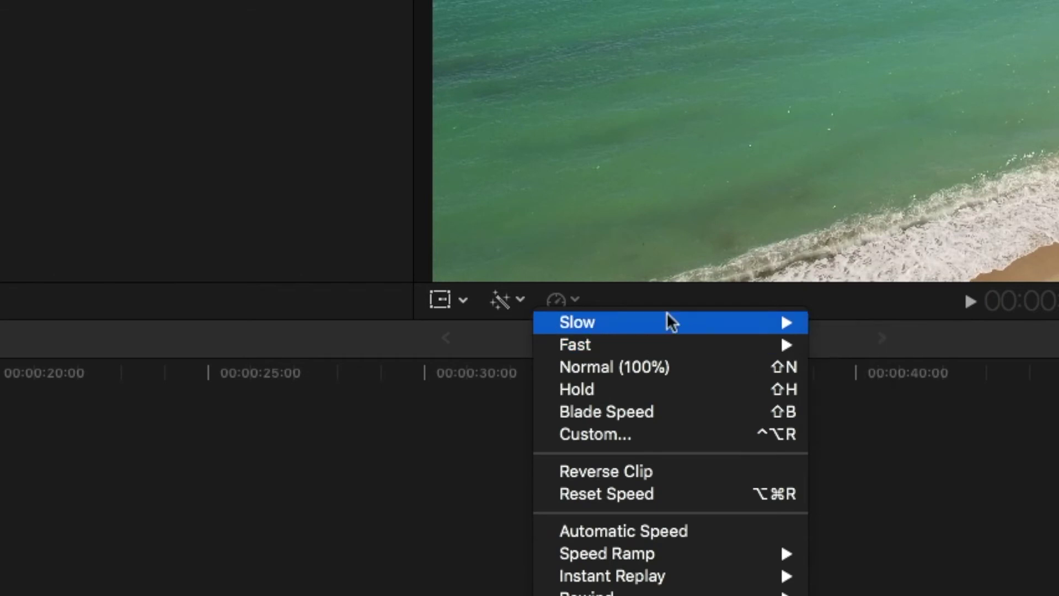
{"action": "left_click", "coordinate": [299, 468]}
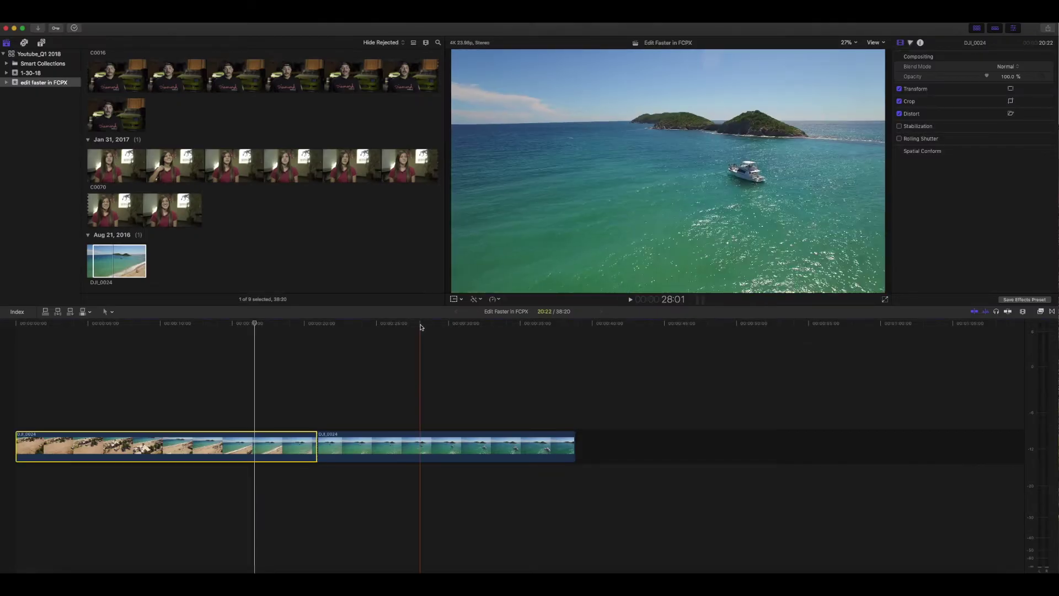
{"action": "left_click", "coordinate": [418, 436]}
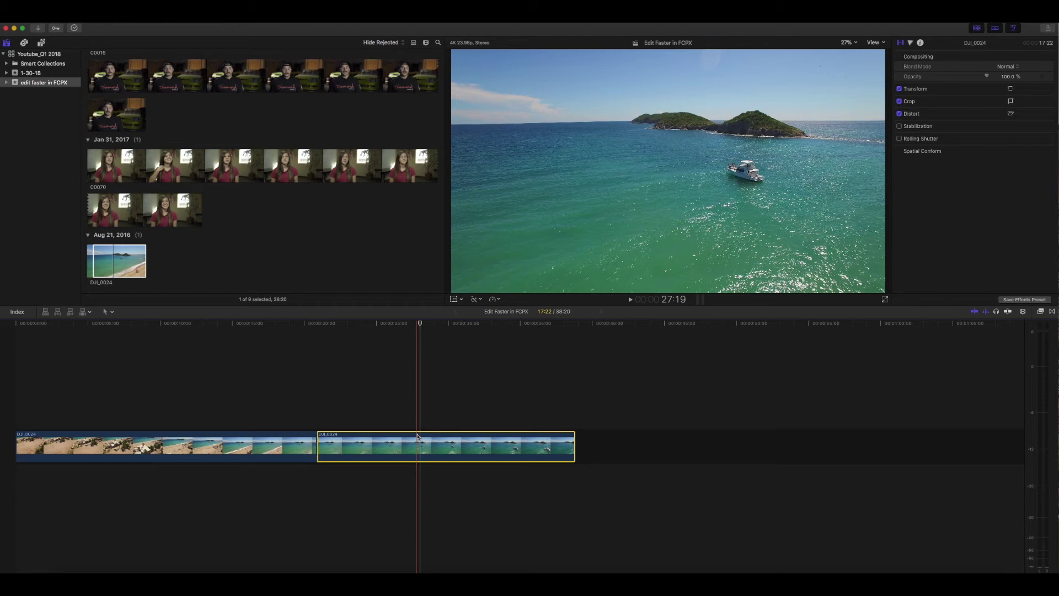
{"action": "key", "text": "super+z"}
Apply Blade Speed to the DJI_0024 clip at about 27:19 to divide it into two speed segments
{"action": "left_click_drag", "start_coordinate": [318, 319], "coordinate": [417, 324]}
{"action": "left_click", "coordinate": [416, 438]}
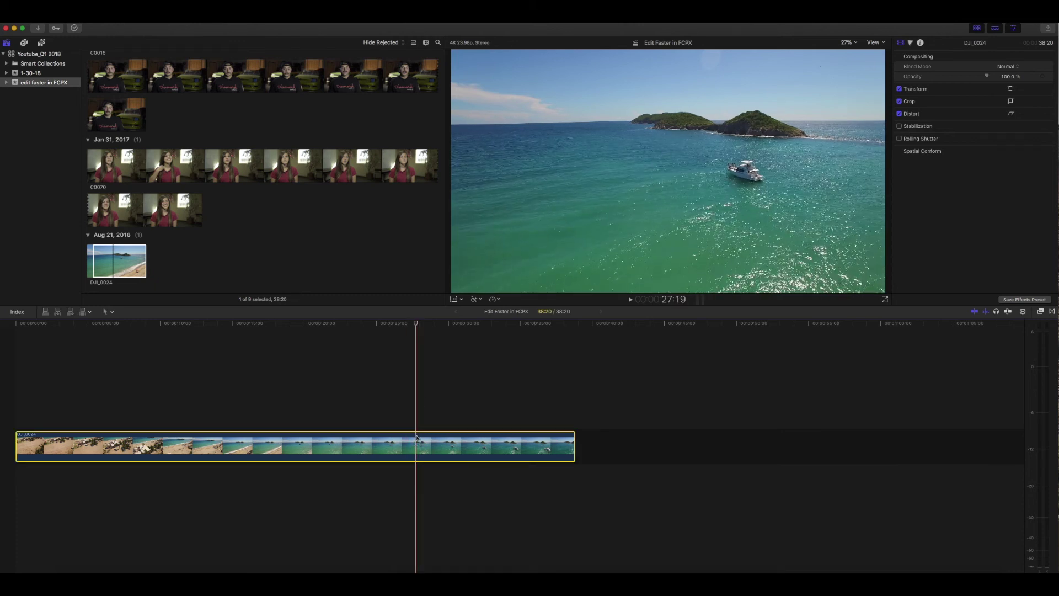
{"action": "key", "text": "shift+b"}
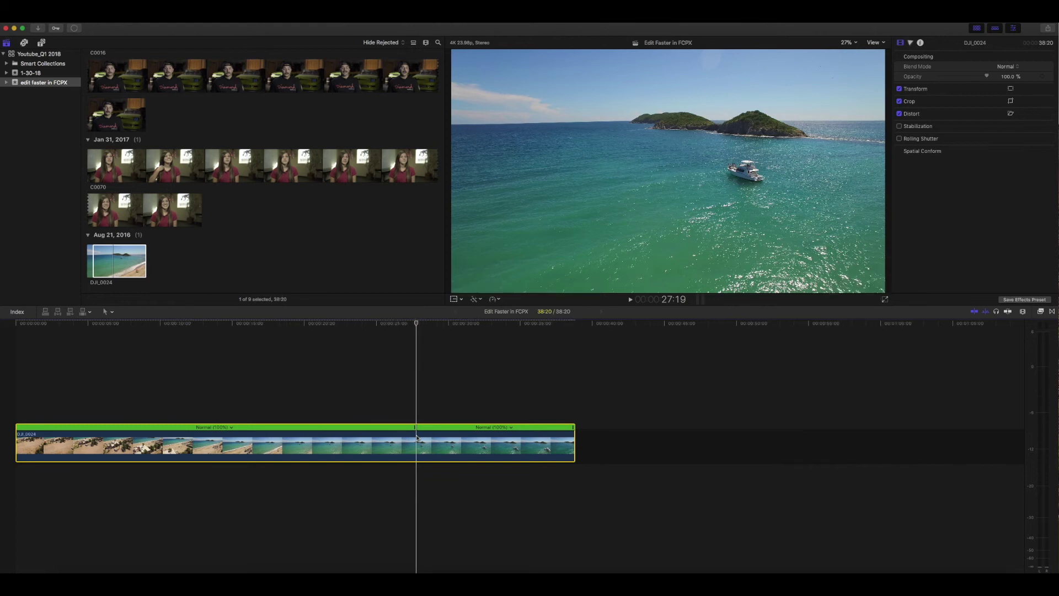
{"action": "scroll", "coordinate": [552, 265], "scroll_direction": "left", "scroll_amount": 10}
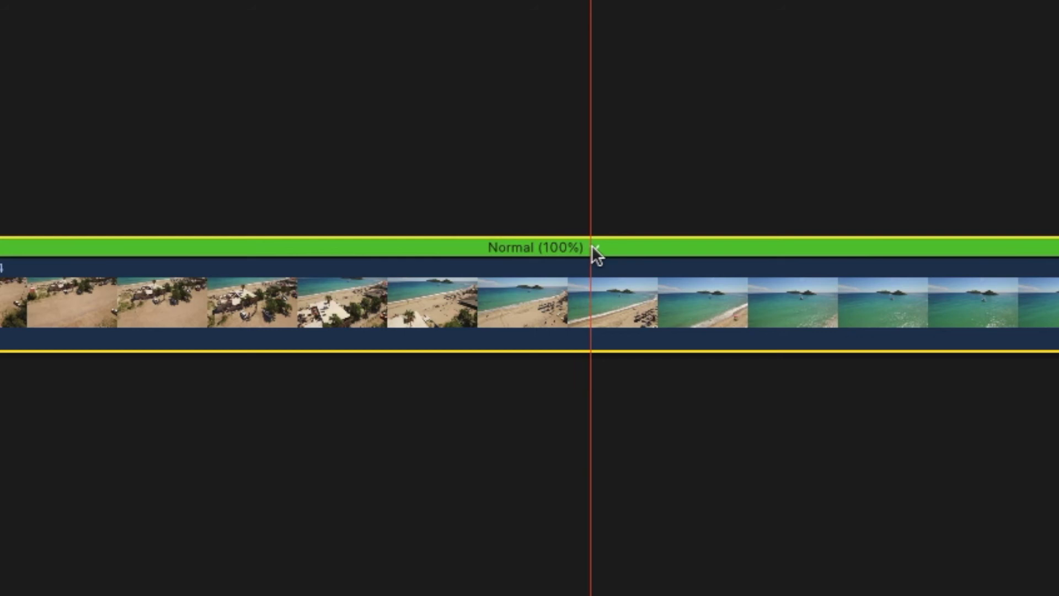
Set the first speed segment of the DJI_0024 drone clip to Fast 20x
{"action": "left_click", "coordinate": [593, 247]}
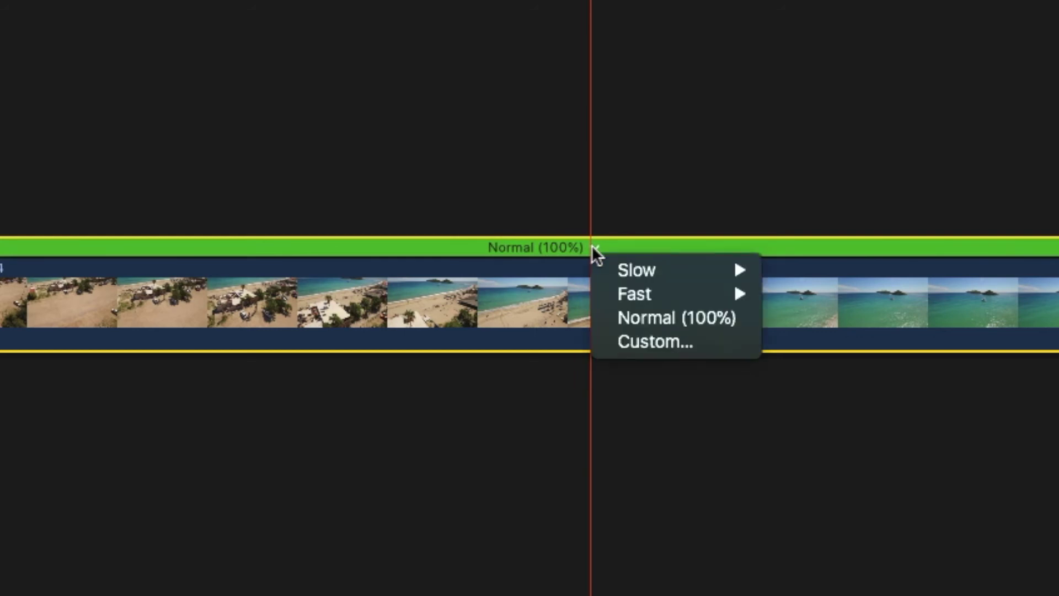
{"action": "mouse_move", "coordinate": [641, 294]}
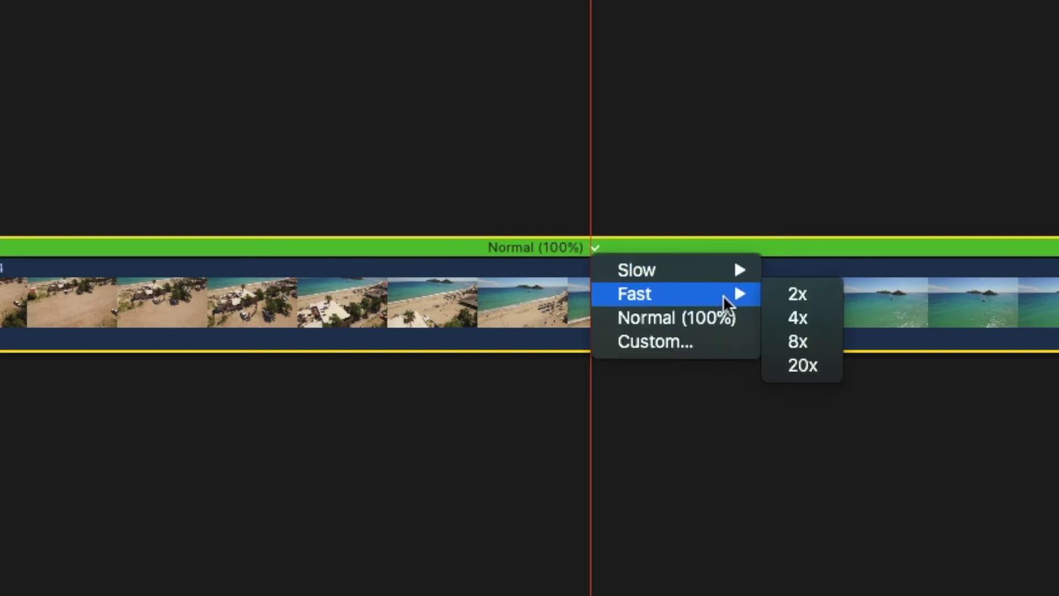
{"action": "left_click", "coordinate": [796, 364]}
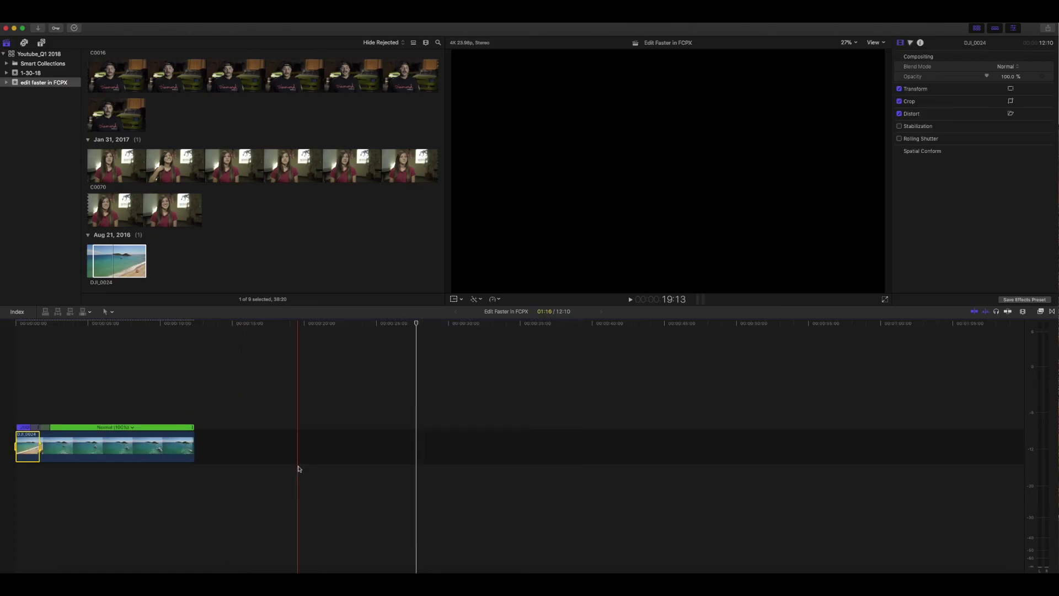
Play the retimed drone clip from the start of the timeline, then lengthen its first speed segment to about 1783% speed
{"action": "left_click", "coordinate": [14, 325]}
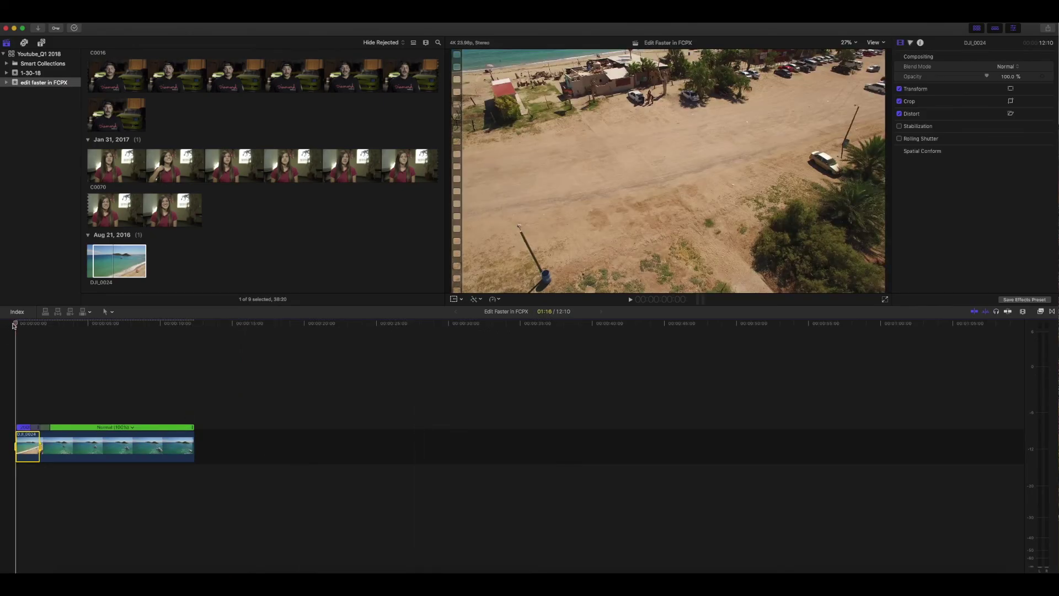
{"action": "key", "text": "space"}
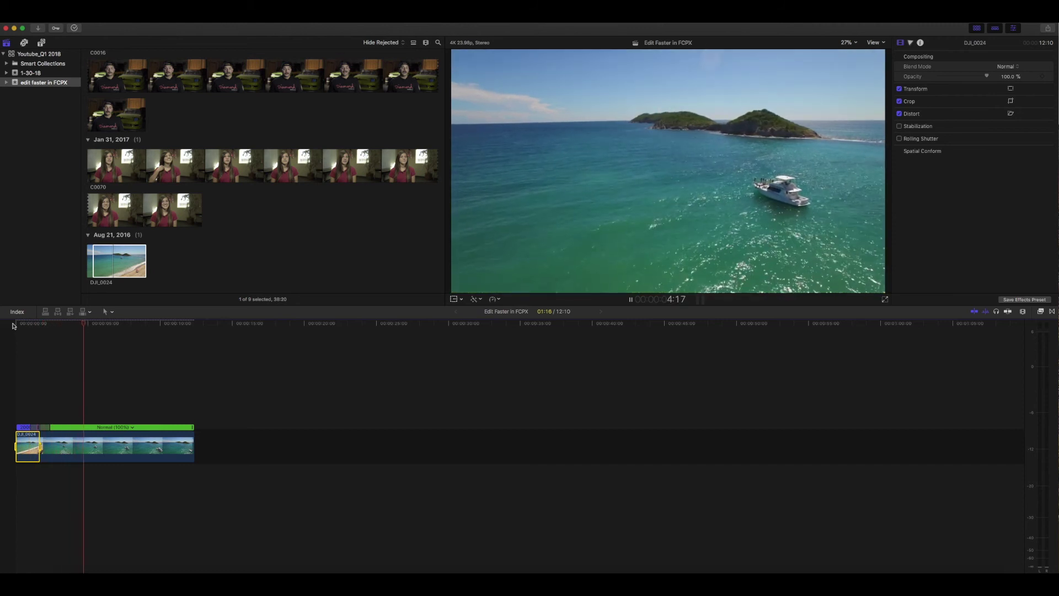
{"action": "key", "text": "space"}
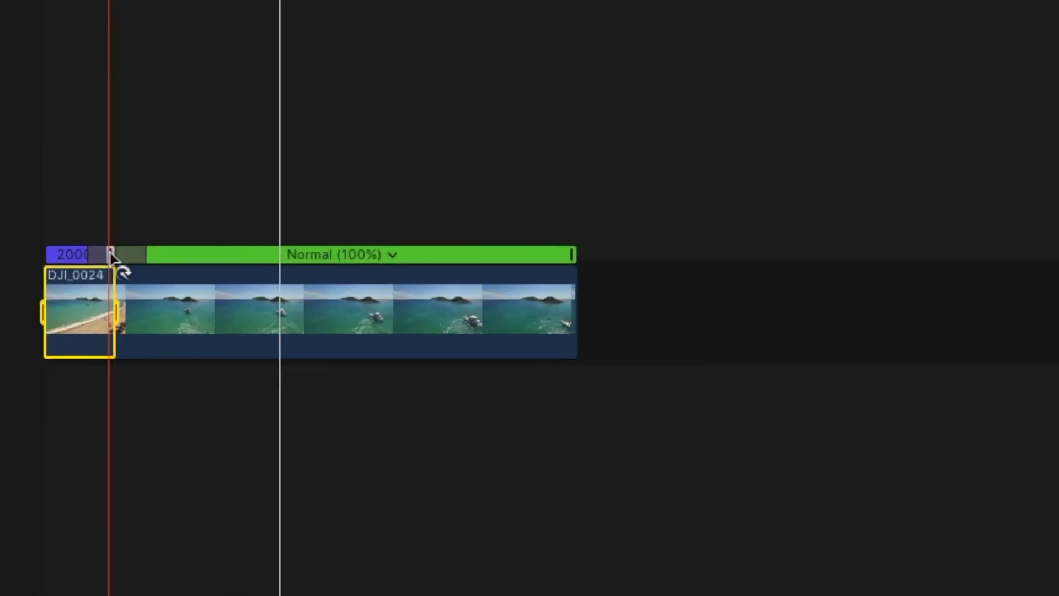
{"action": "left_click_drag", "start_coordinate": [110, 257], "coordinate": [175, 256]}
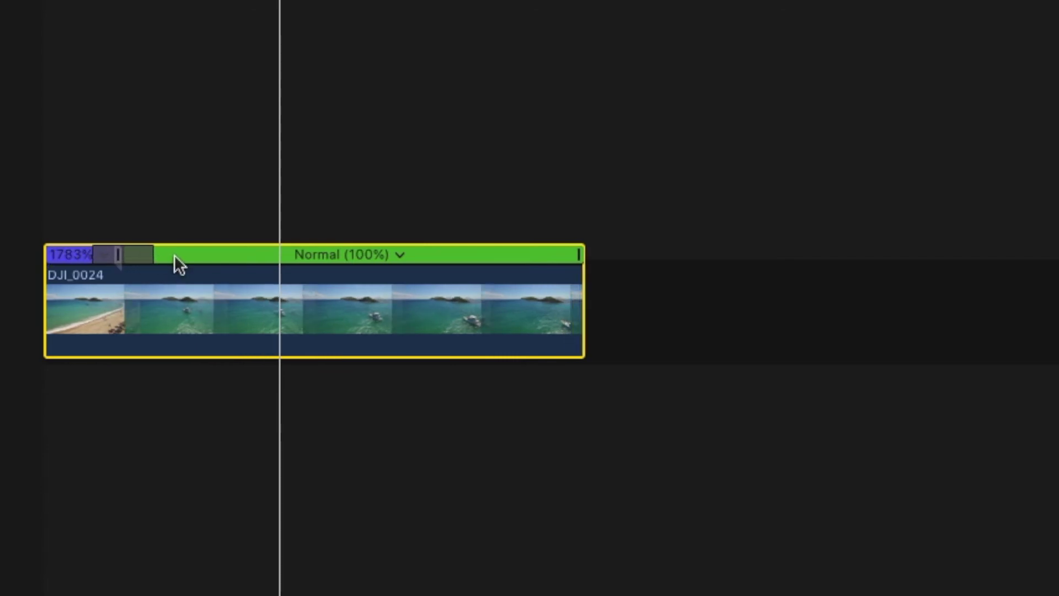
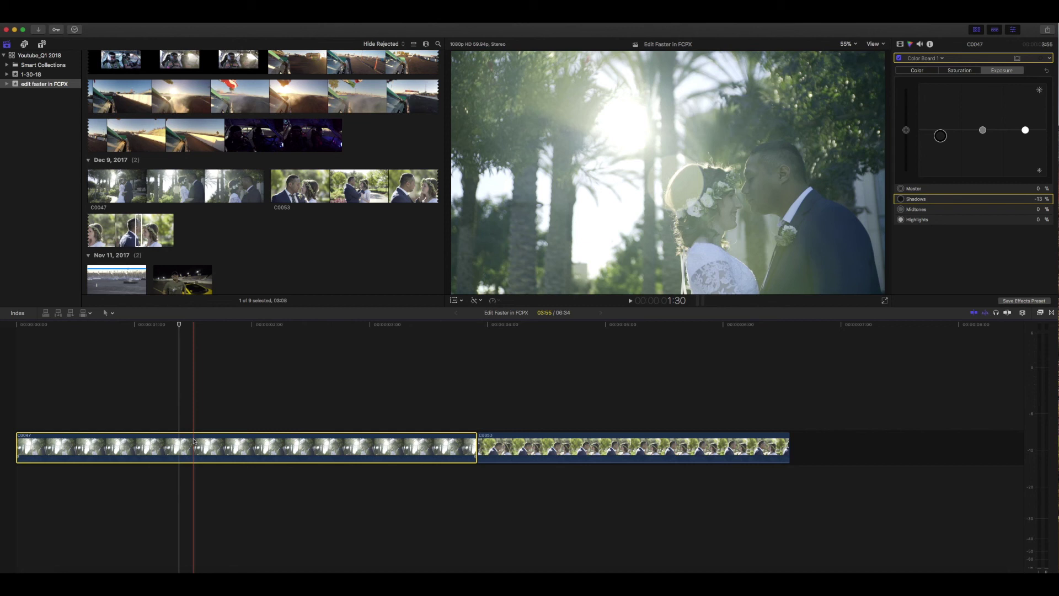
Copy clip C0047 and paste its Color Board 1 effect and Volume attributes onto clip C0053, with keyframe timing at Stretch to Fit
{"action": "key", "text": "super+c"}
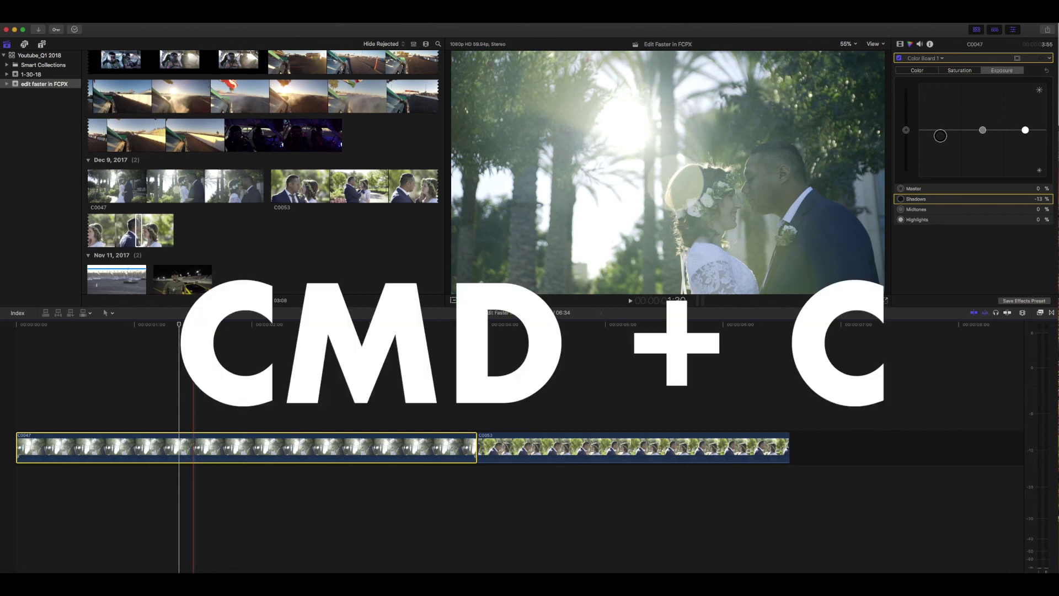
{"action": "left_click", "coordinate": [627, 448]}
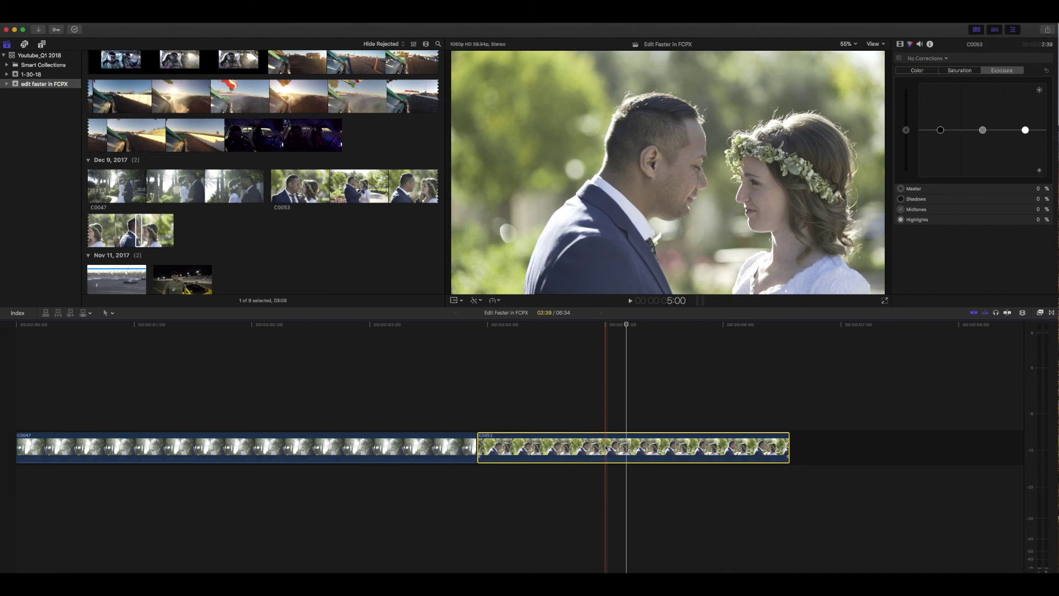
{"action": "left_click", "coordinate": [91, 16]}
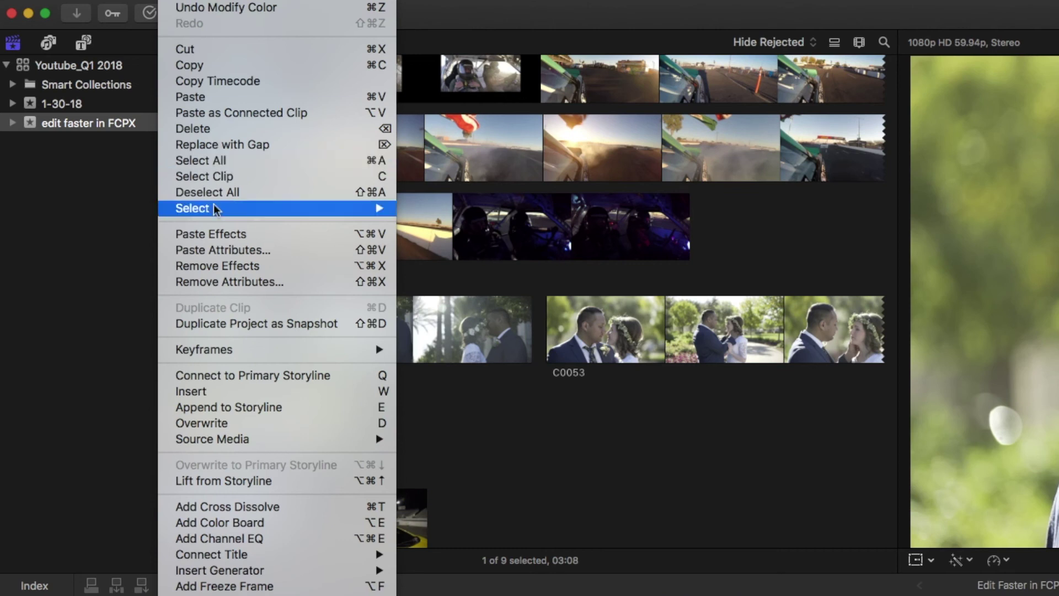
{"action": "left_click", "coordinate": [222, 250]}
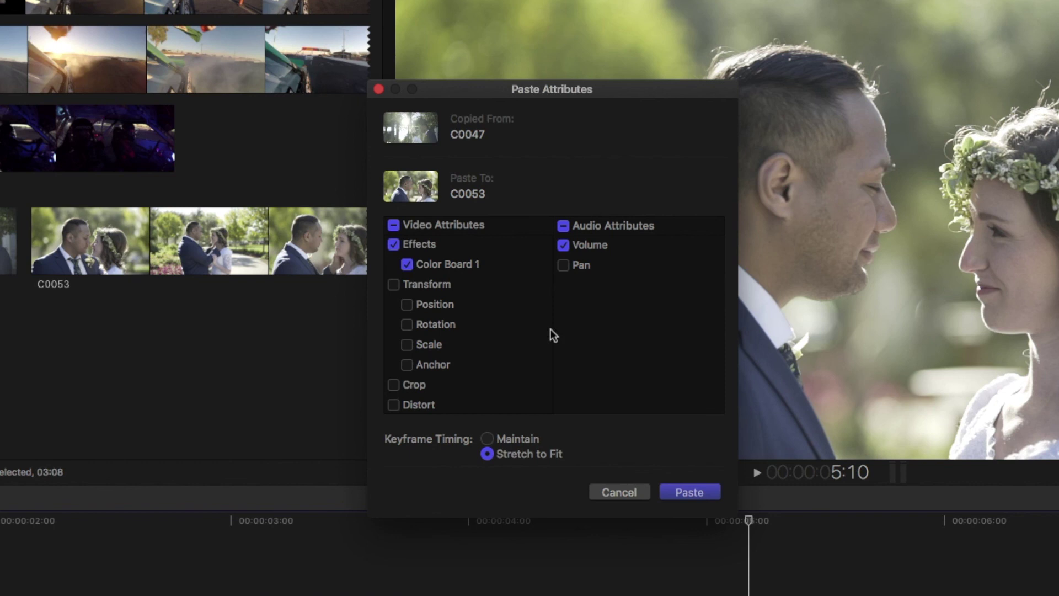
{"action": "scroll", "coordinate": [530, 325], "scroll_direction": "down", "scroll_amount": 5}
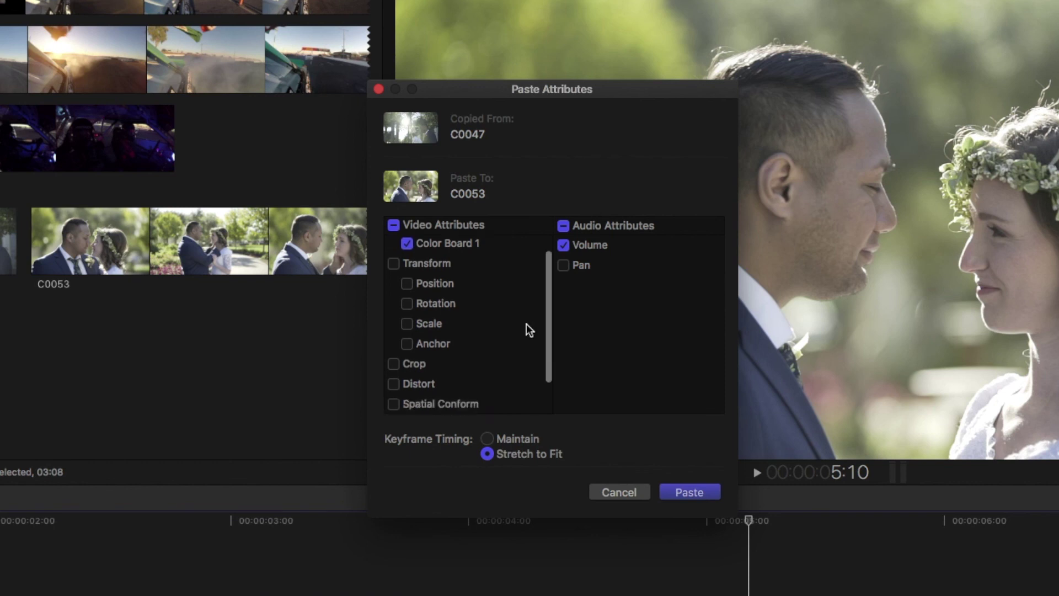
{"action": "scroll", "coordinate": [526, 323], "scroll_direction": "up", "scroll_amount": 5}
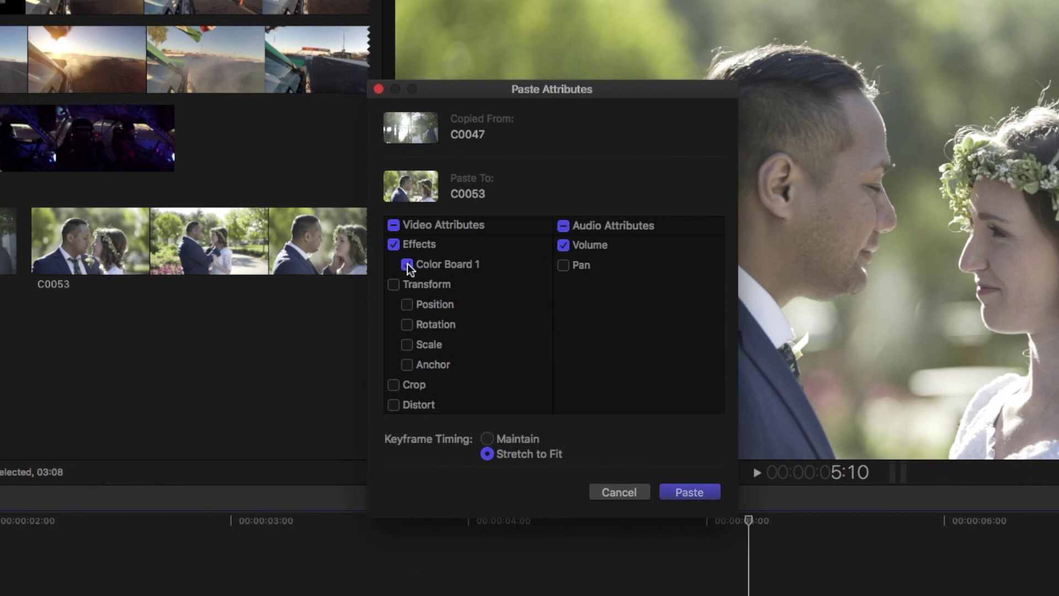
{"action": "left_click", "coordinate": [698, 496]}
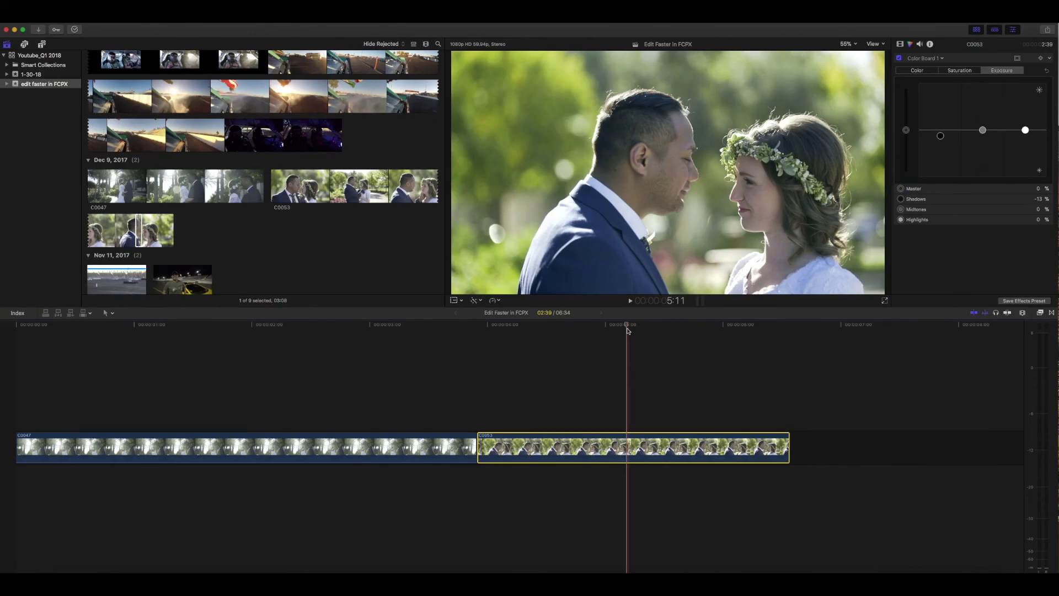